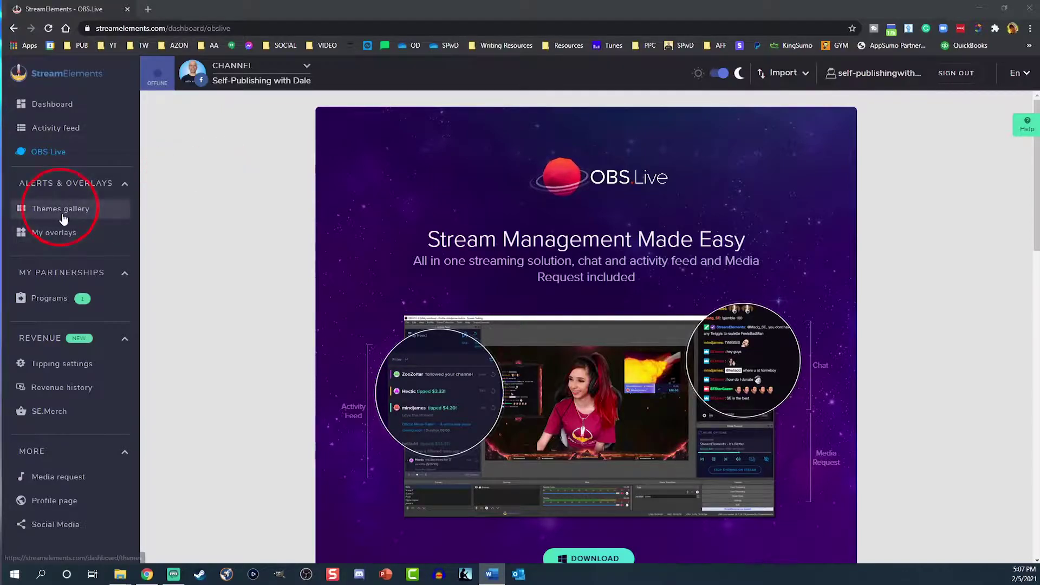
Step: Browse the Themes gallery's ALERTS collection, such as Knockout, Snowman and Santa Animated Alerts
left_click(63, 217)
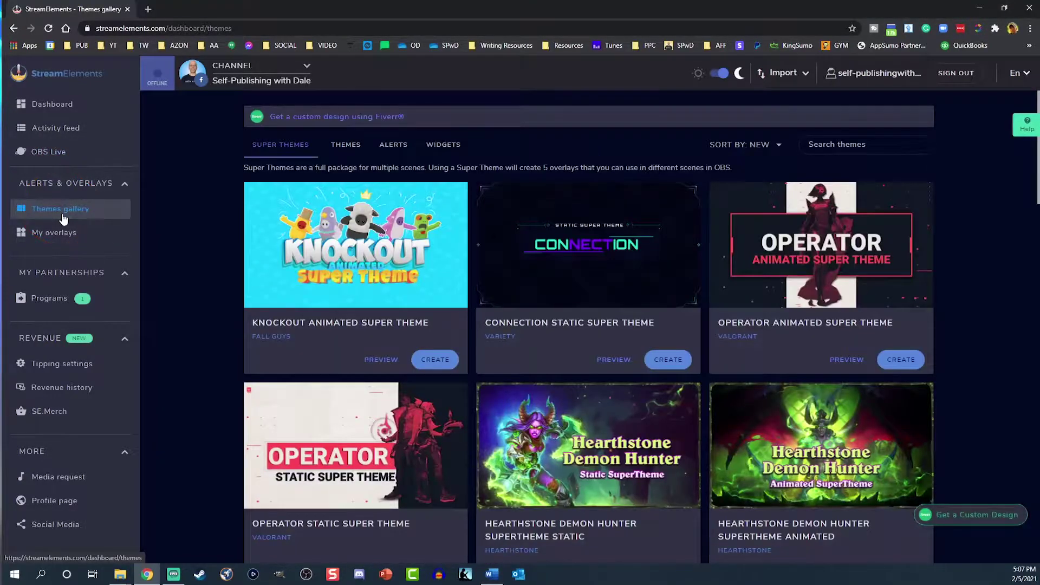
left_click(395, 147)
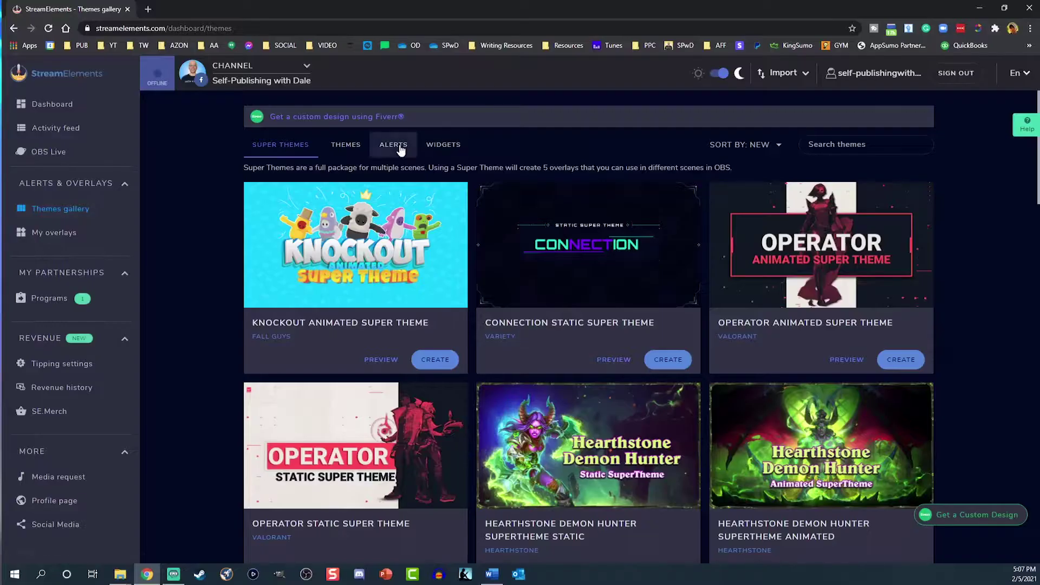
Step: Turn the New Chapter Static Alerts theme into a brand-new overlay named 'My Alerts'
left_click(399, 148)
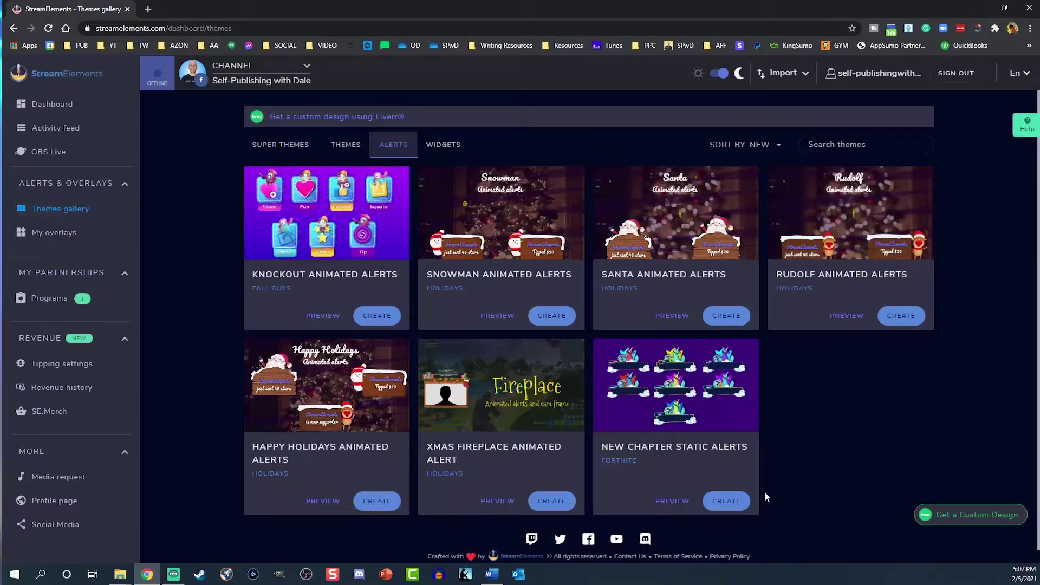
left_click(717, 499)
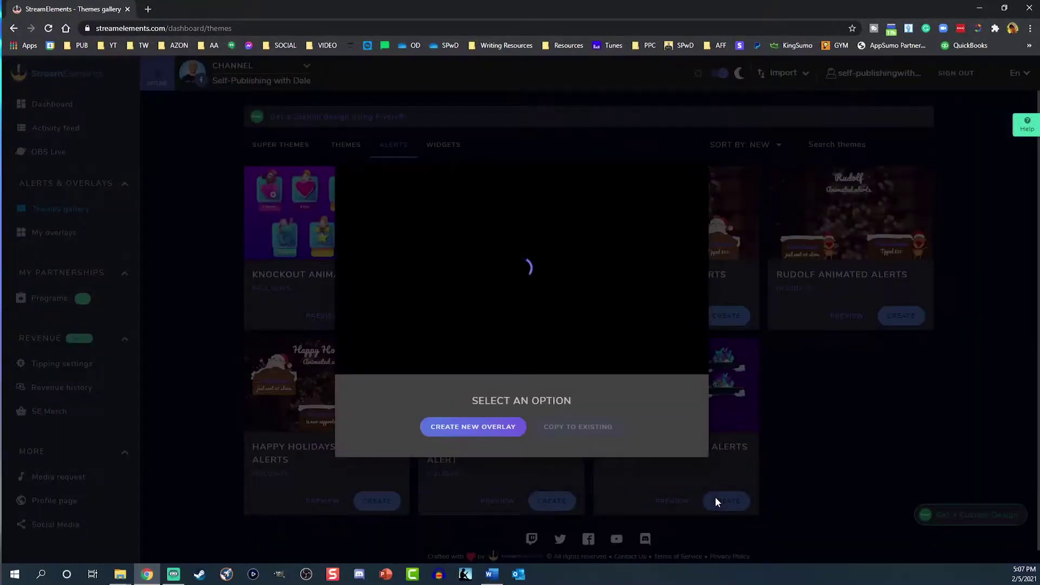
left_click(474, 427)
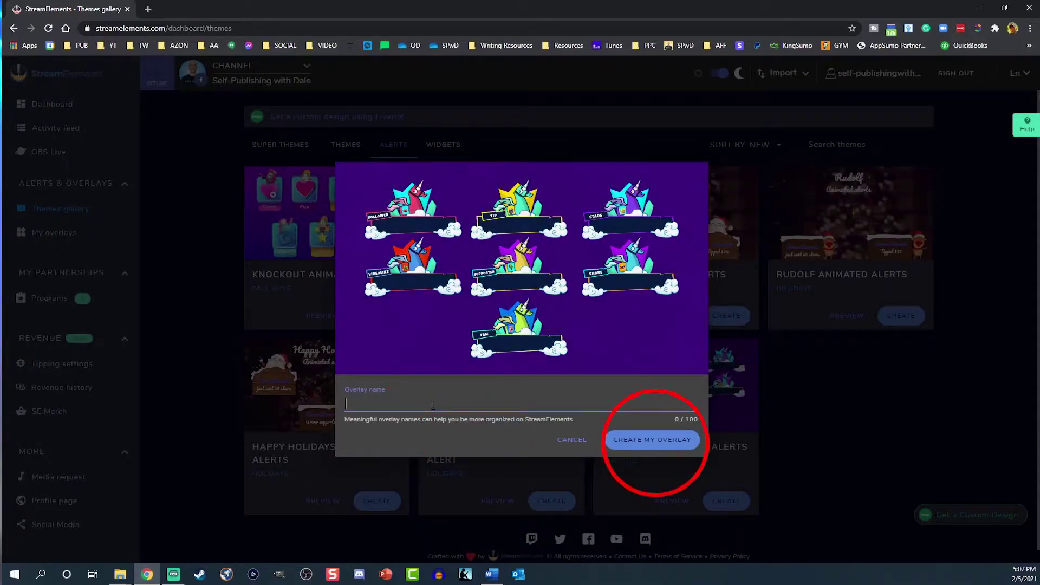
type("My Alerts")
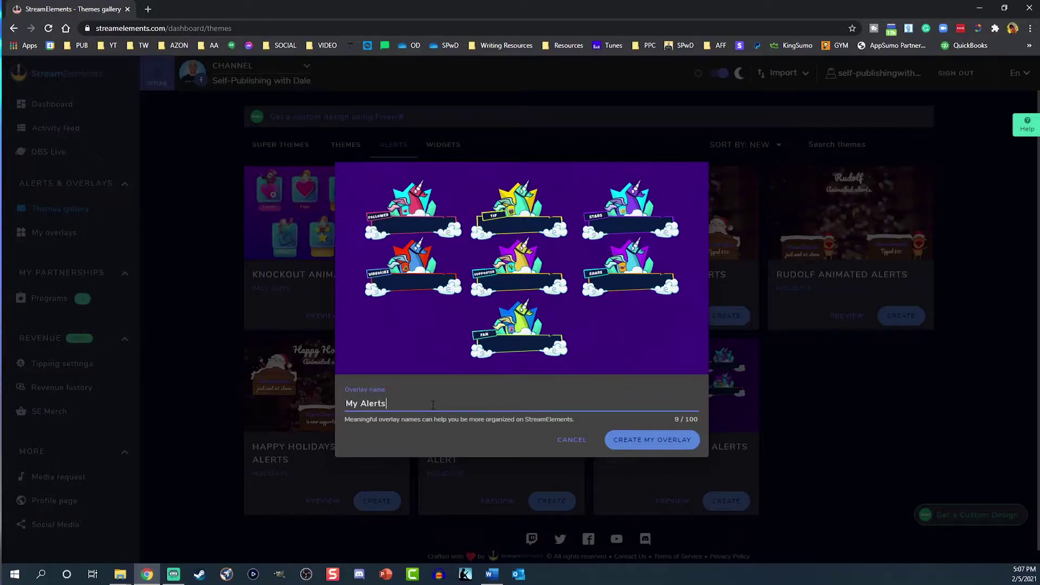
left_click(622, 440)
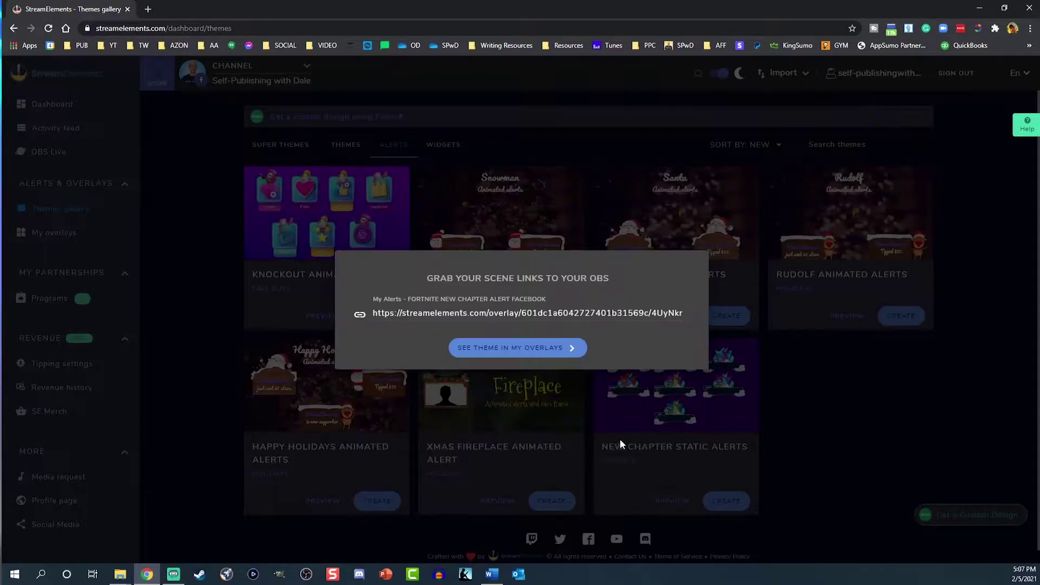
Step: Open the My Alerts overlay in the editor and show AlertBox 1's settings
left_click(484, 351)
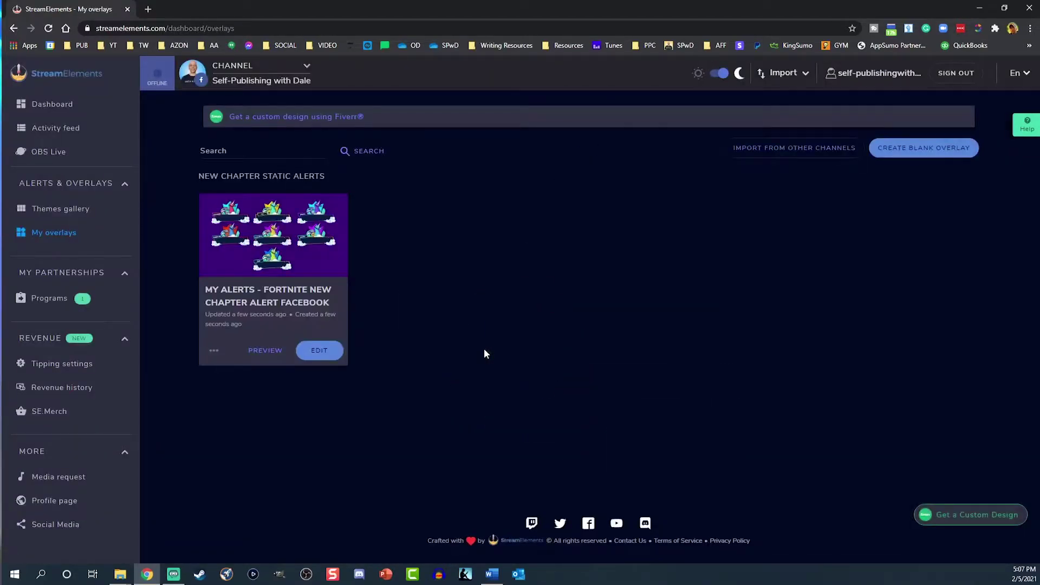
left_click(326, 355)
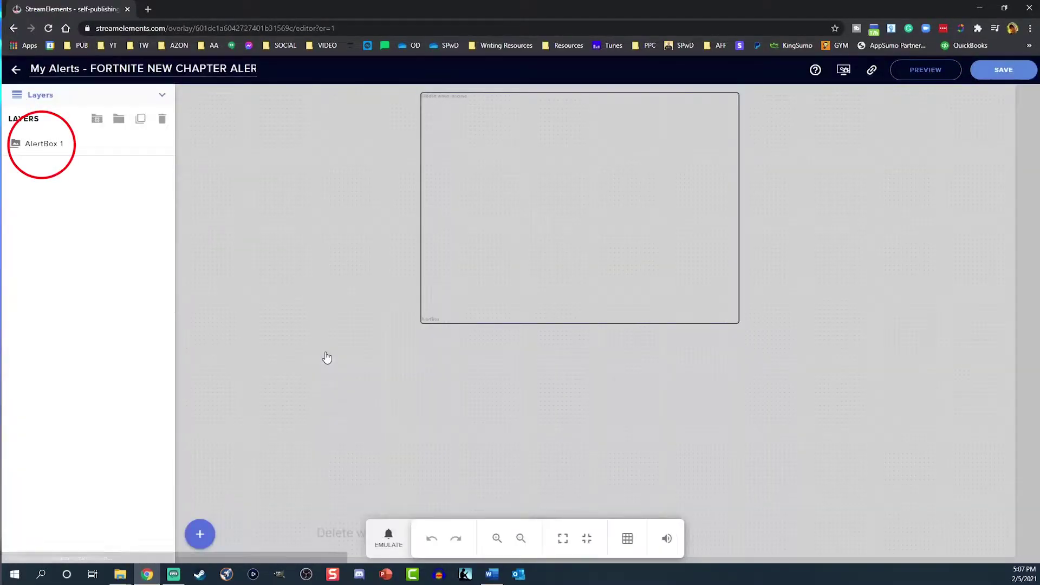
left_click(69, 146)
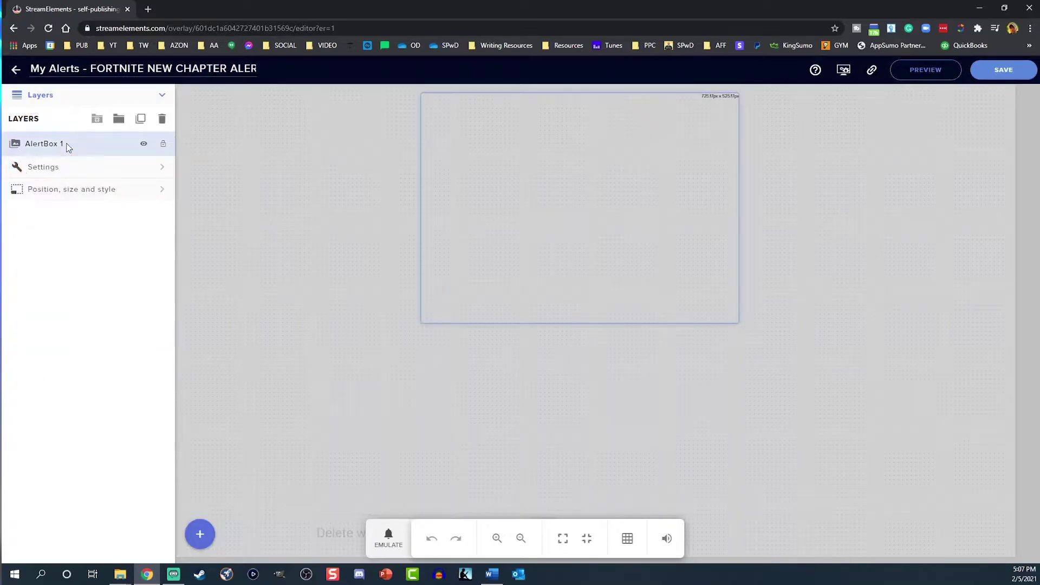
left_click(44, 167)
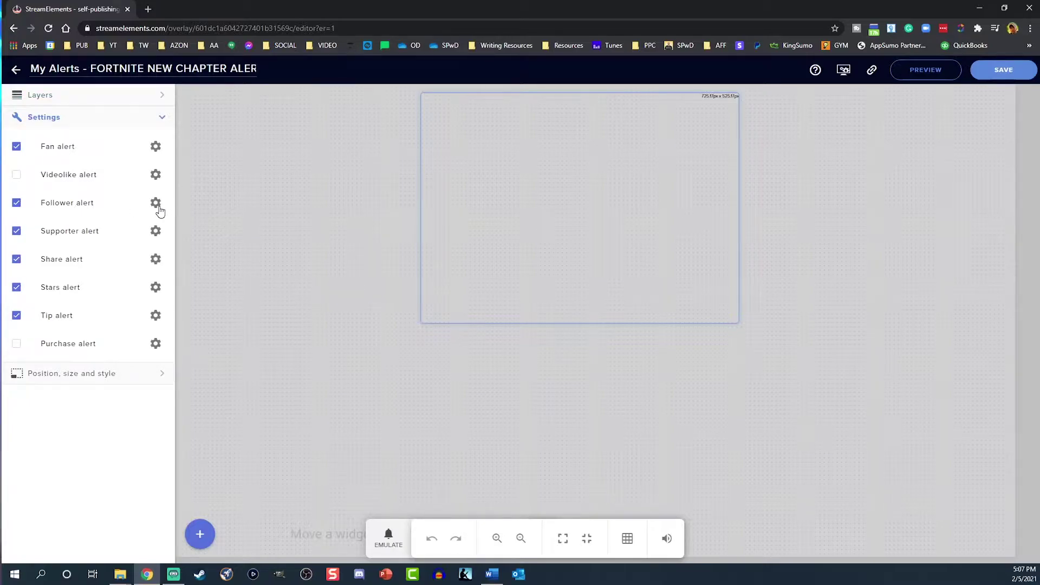
Step: Disable Fan, Supporter and Tip alerts, enable Videolike, and open the Follower alert's advanced settings
left_click(20, 148)
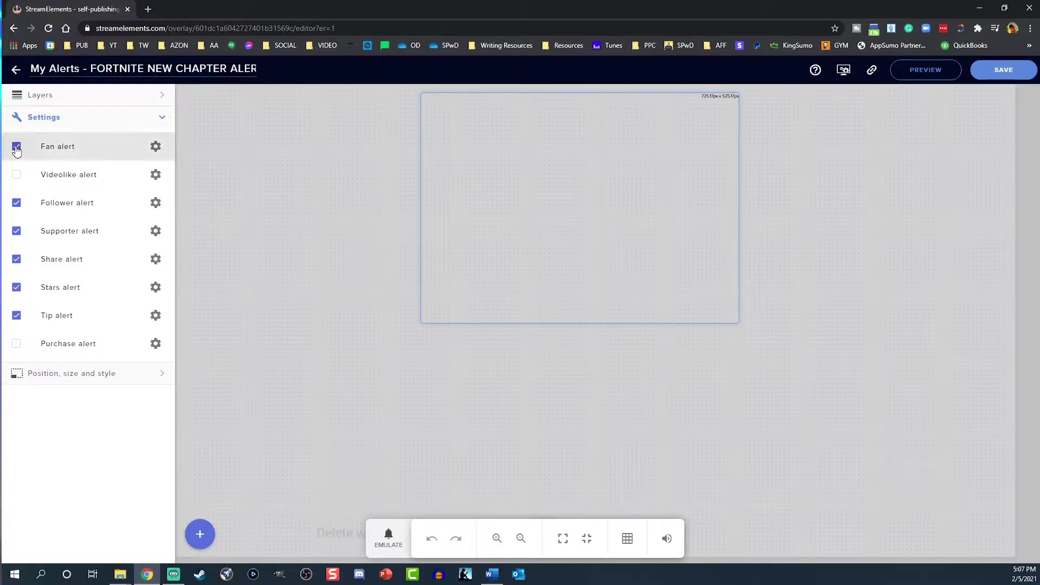
left_click(17, 177)
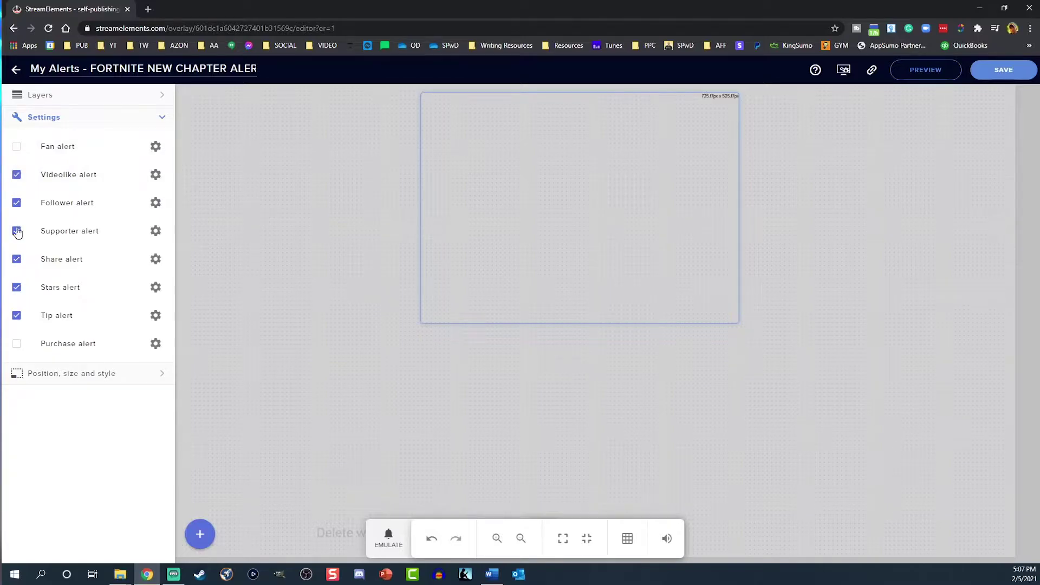
left_click(17, 231)
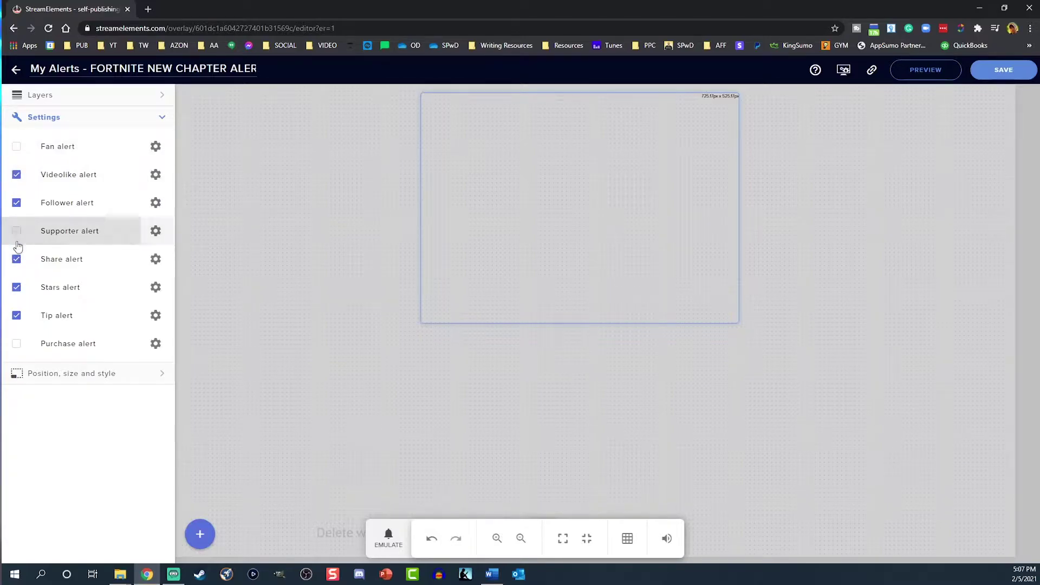
left_click(17, 317)
left_click(156, 203)
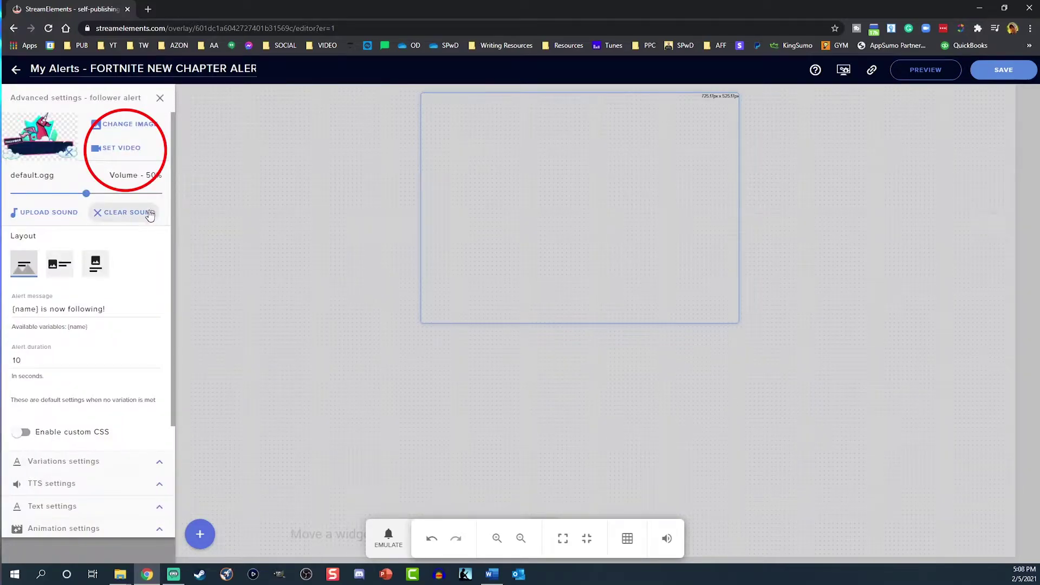
Step: Upload Follower - Alert.png and set it as the follower alert's image
left_click(122, 124)
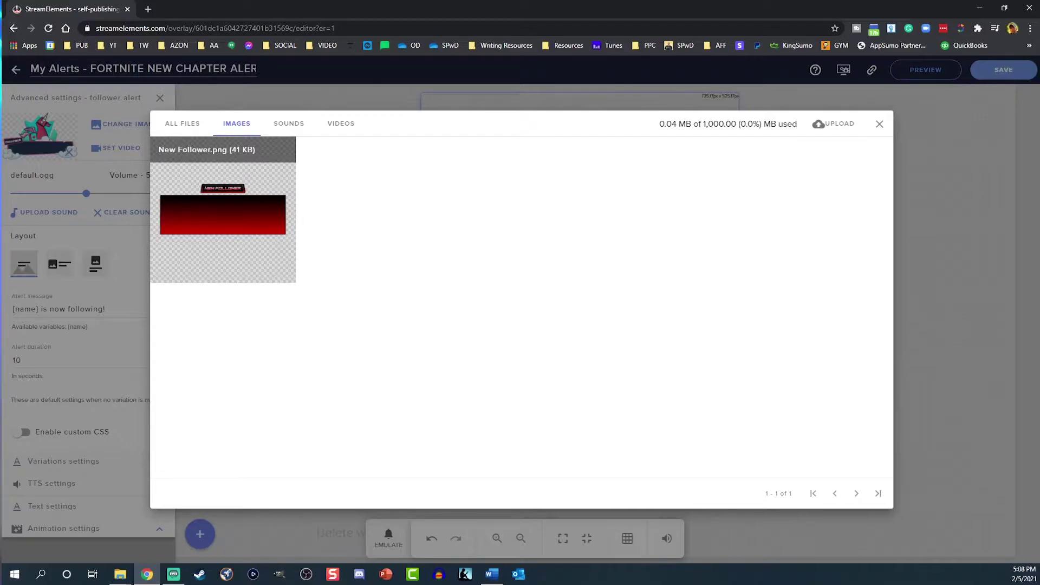
left_click(834, 124)
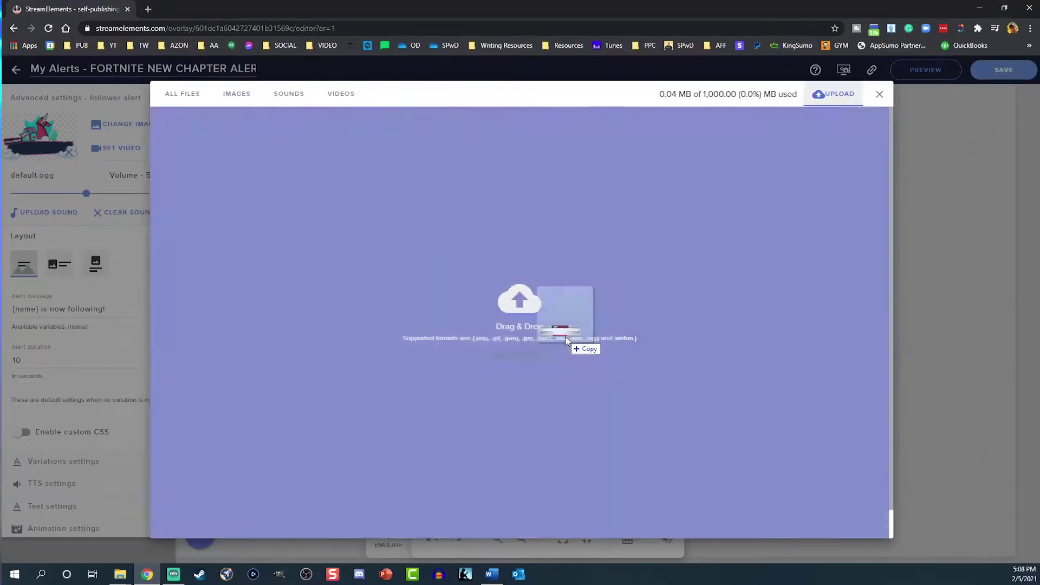
left_click_drag(557, 314, 551, 336)
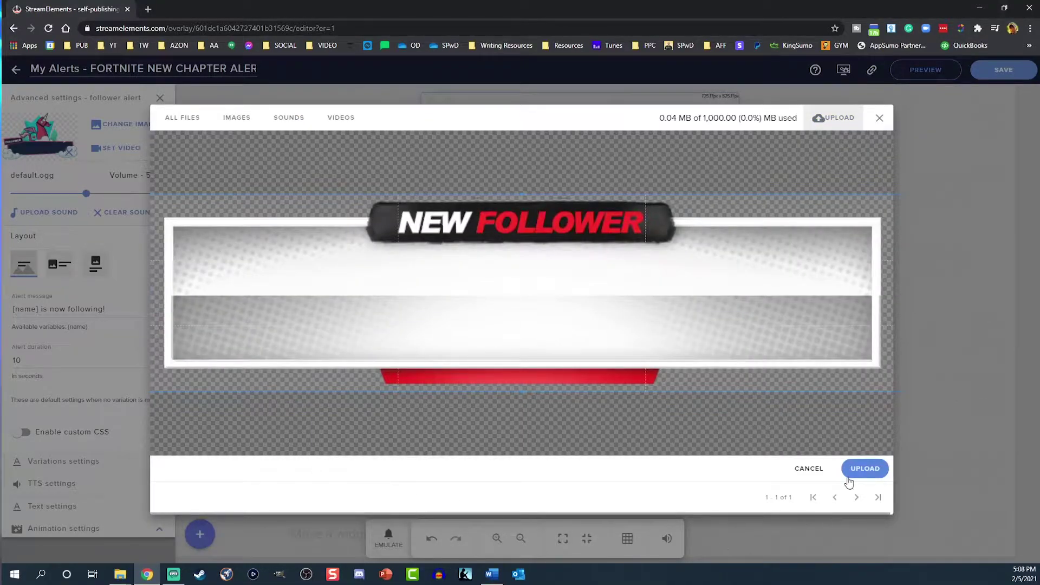
left_click(864, 470)
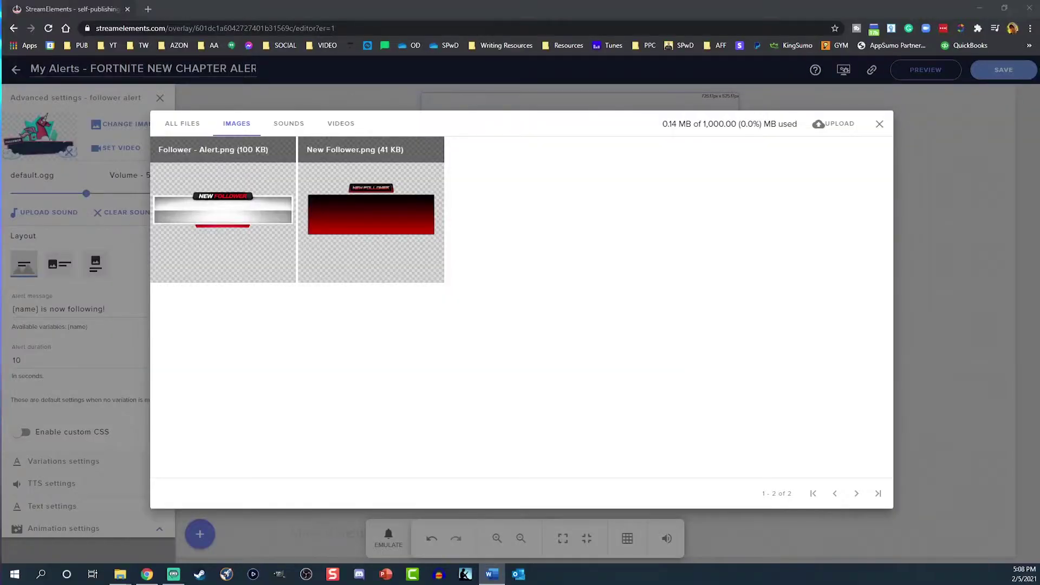
mouse_move(238, 214)
left_click(199, 154)
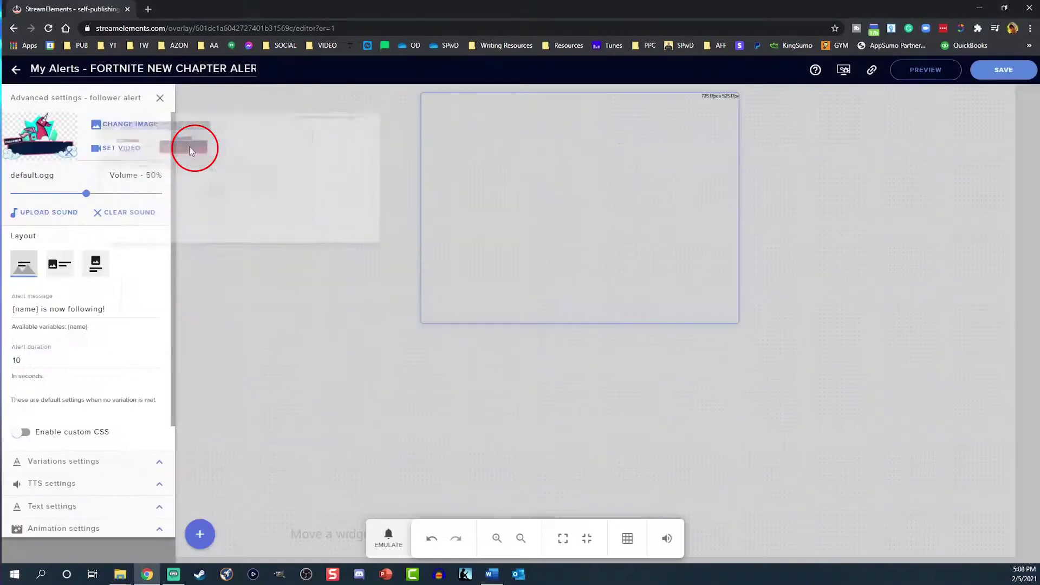
Step: Upload a new alert sound, choose the Text over image layout, and review the '{name} is now following!' message
left_click(32, 216)
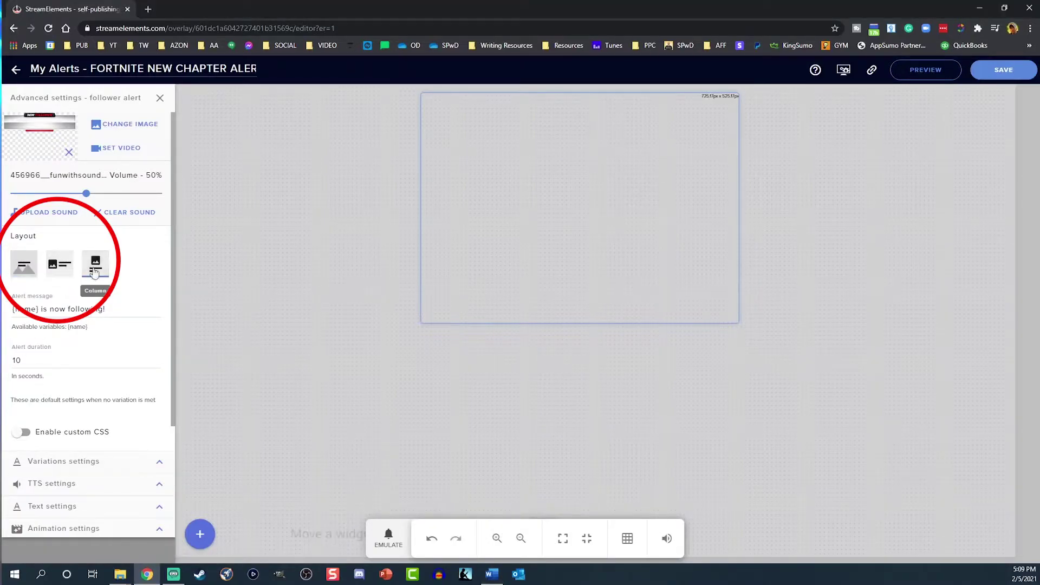
left_click(24, 264)
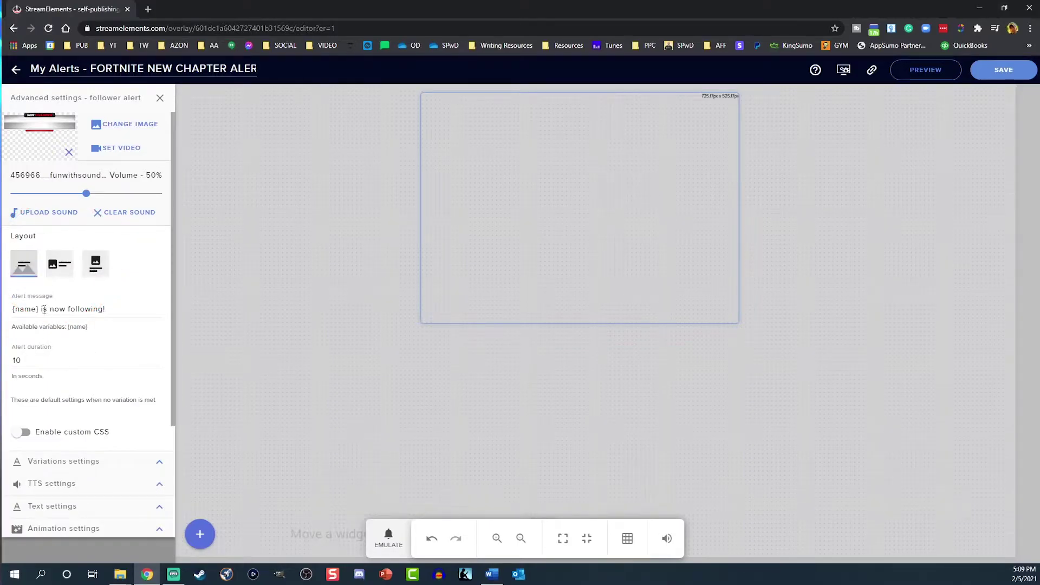
left_click_drag(40, 309, 122, 311)
left_click(108, 311)
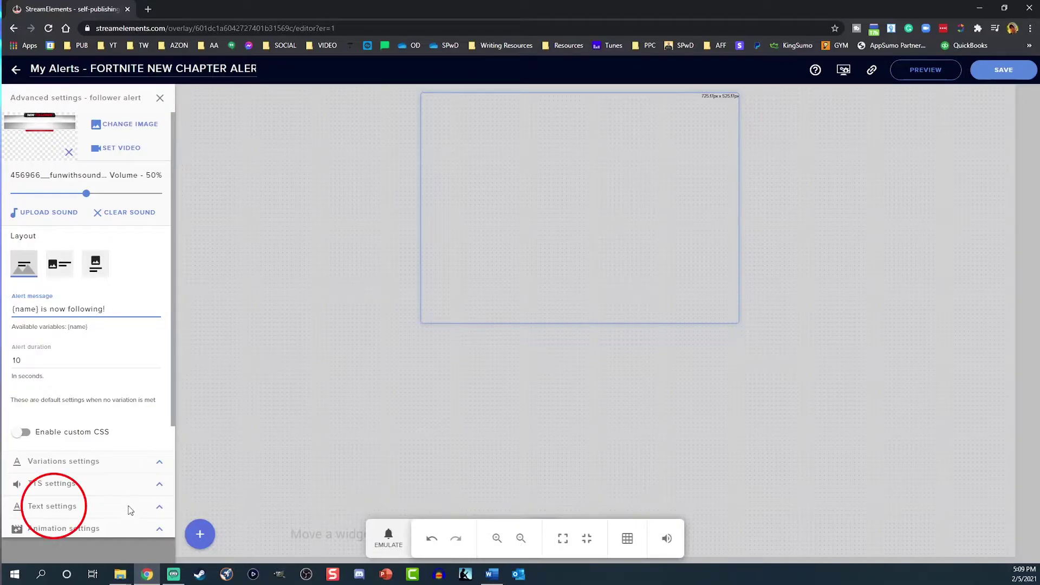
Step: Style the follower alert text in the Impact font at size 35
left_click(159, 510)
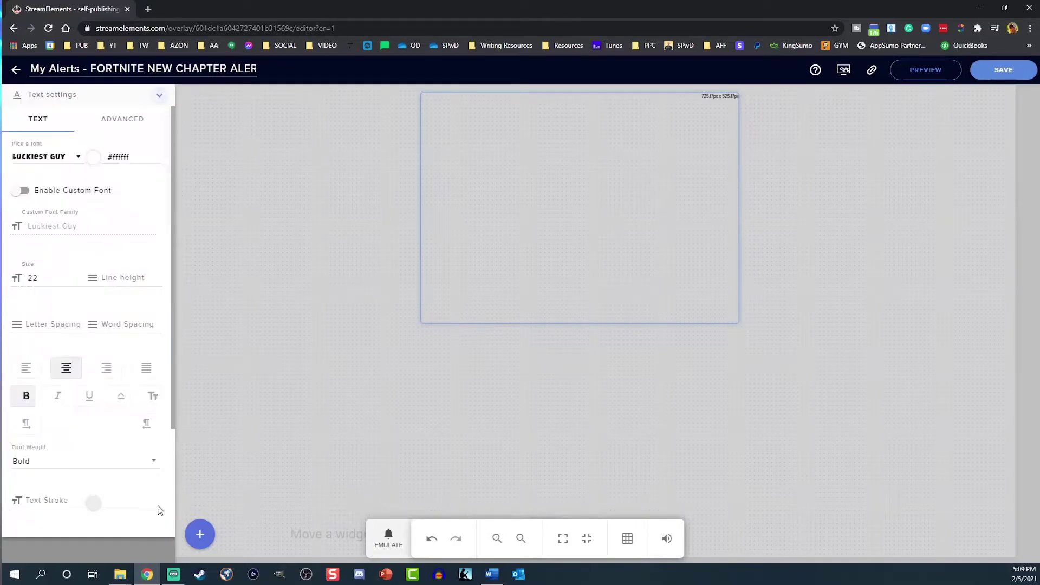
left_click(46, 156)
scroll(40, 240, "up", 1)
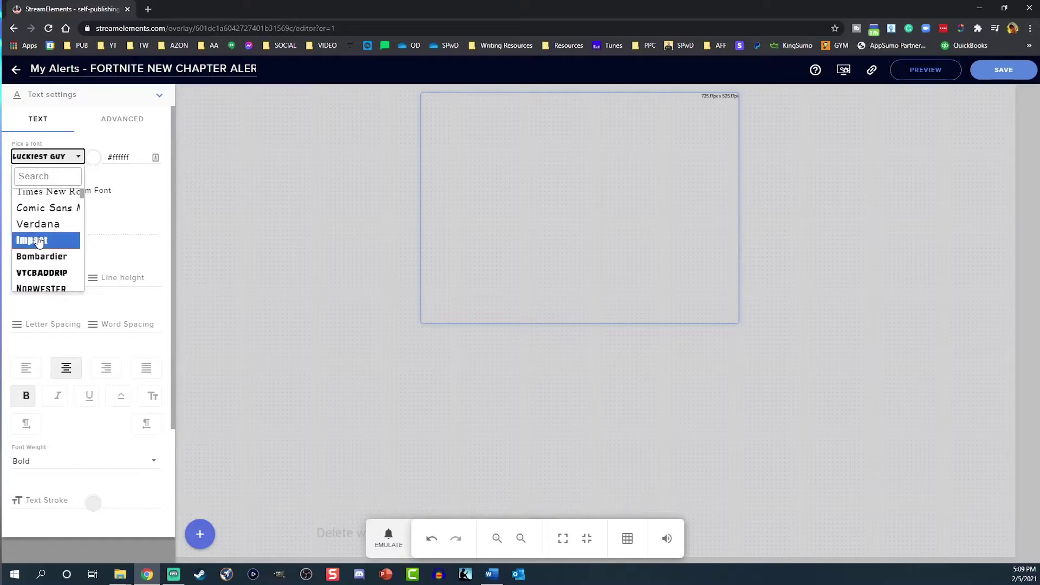
left_click(38, 241)
left_click(96, 159)
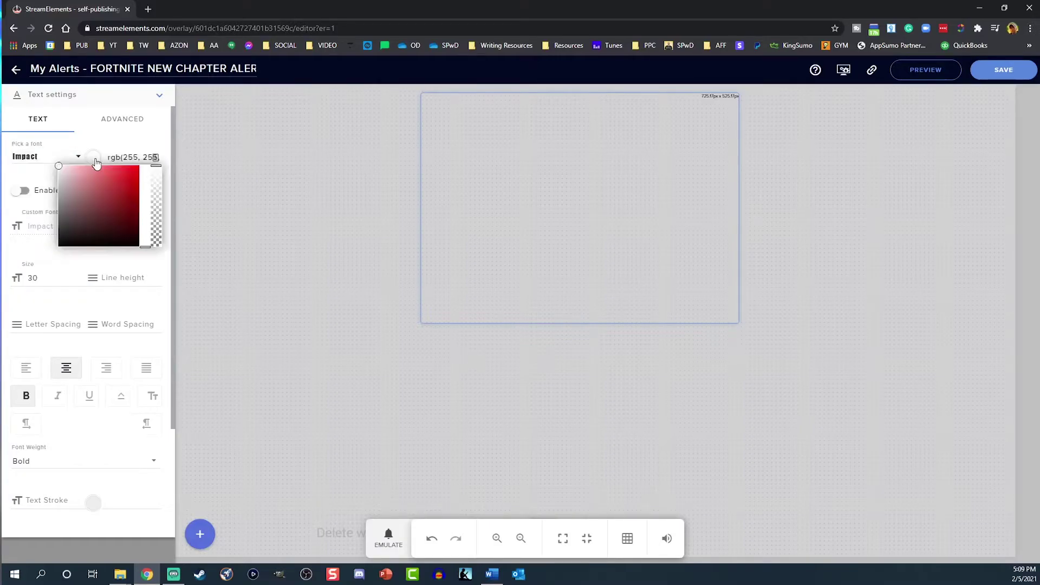
double_click(22, 281)
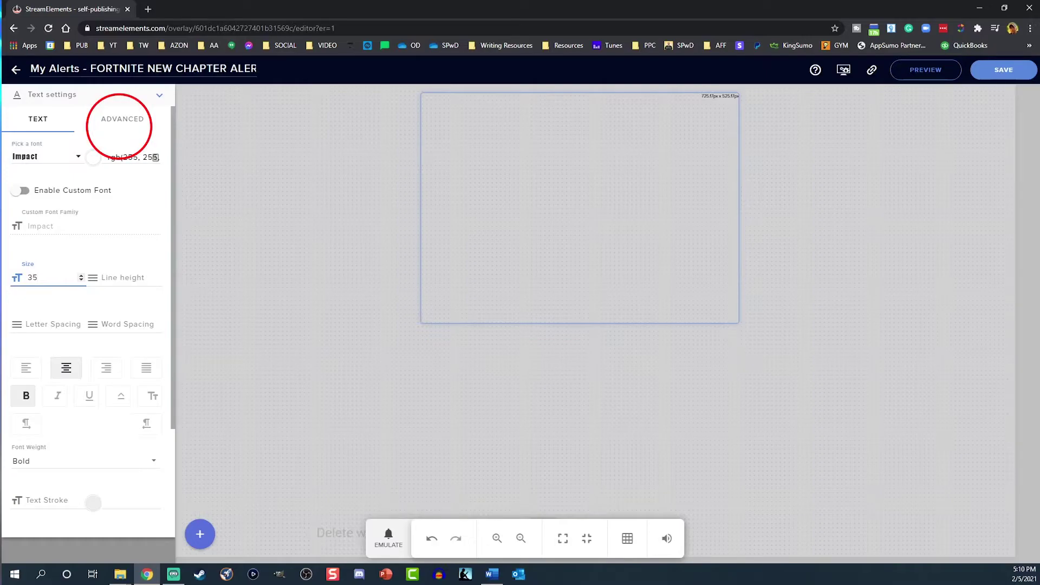
left_click(121, 126)
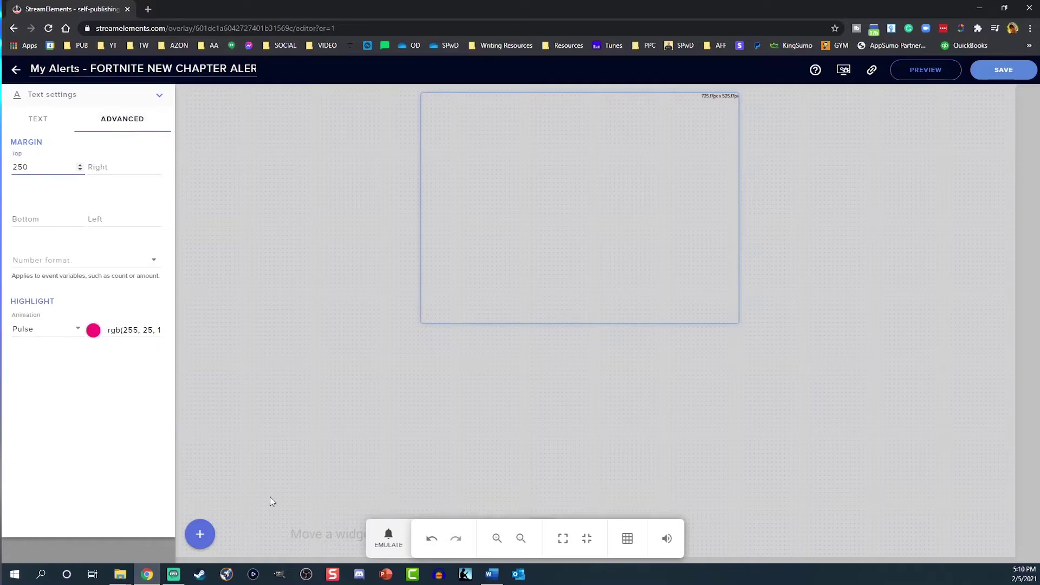
Step: Emulate a follower event, set the text top margin to 100, and preview it live on stream
left_click(389, 538)
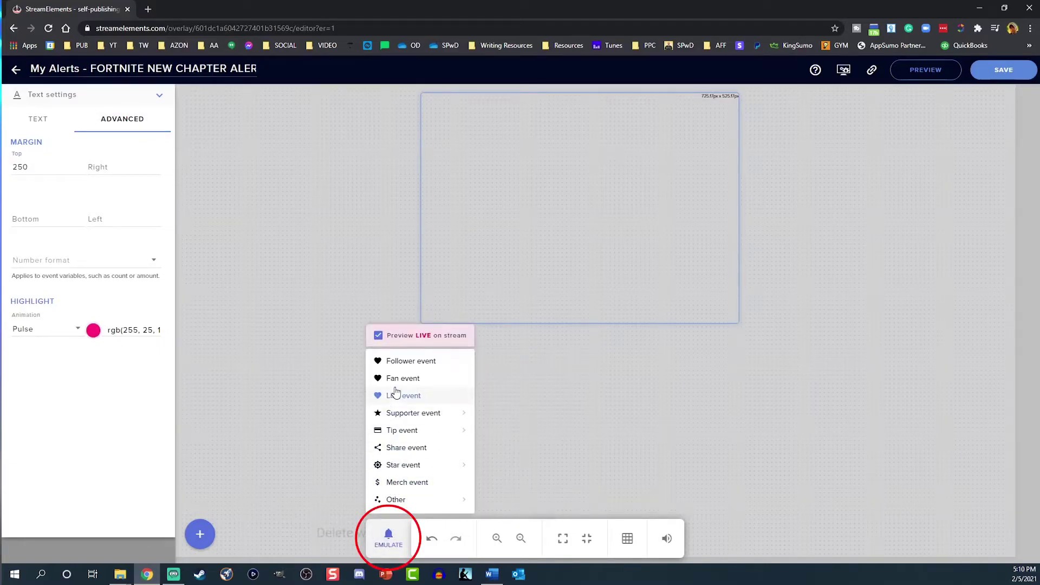
left_click(396, 361)
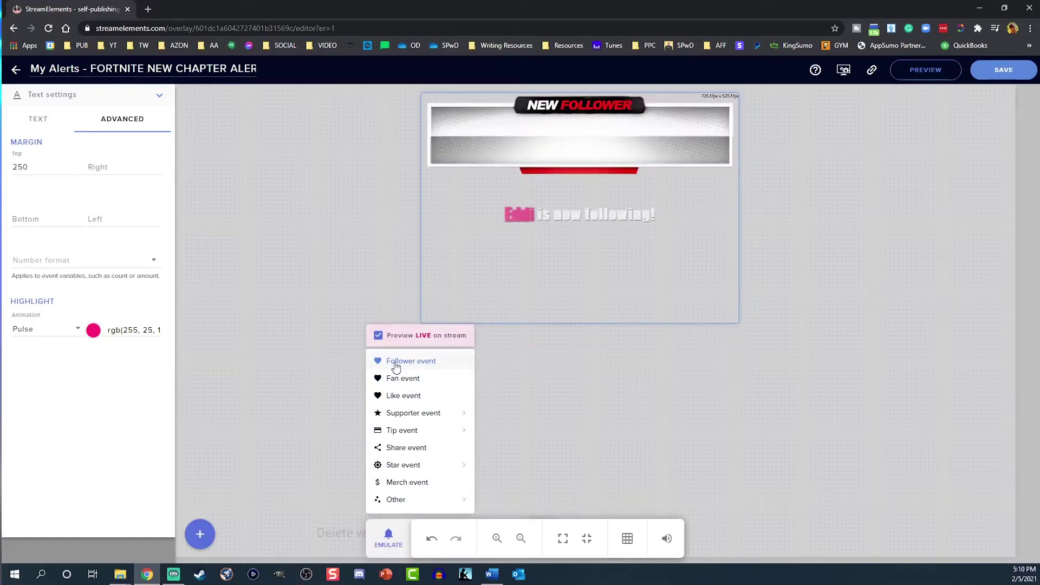
double_click(21, 168)
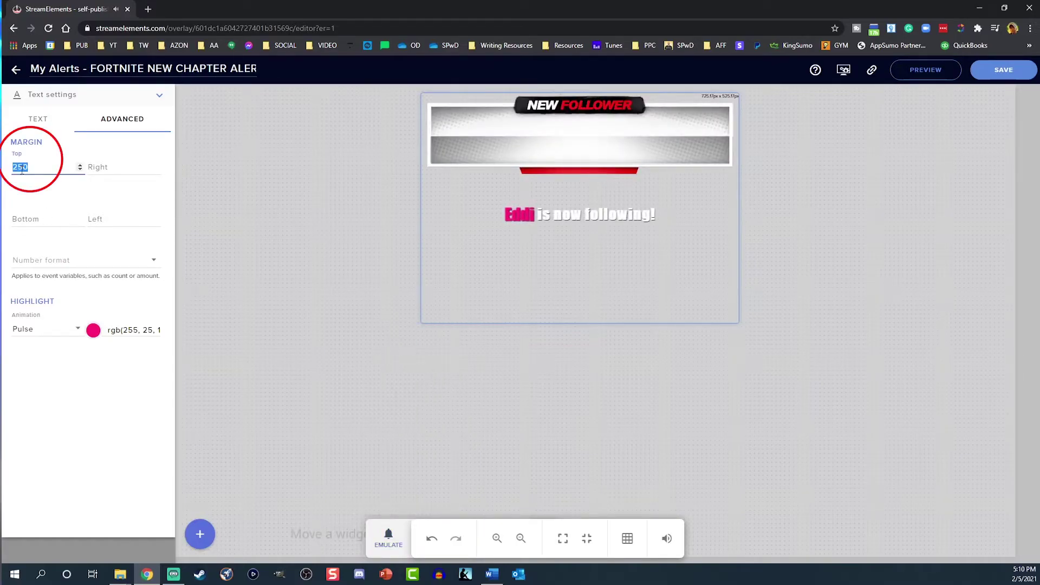
type("100")
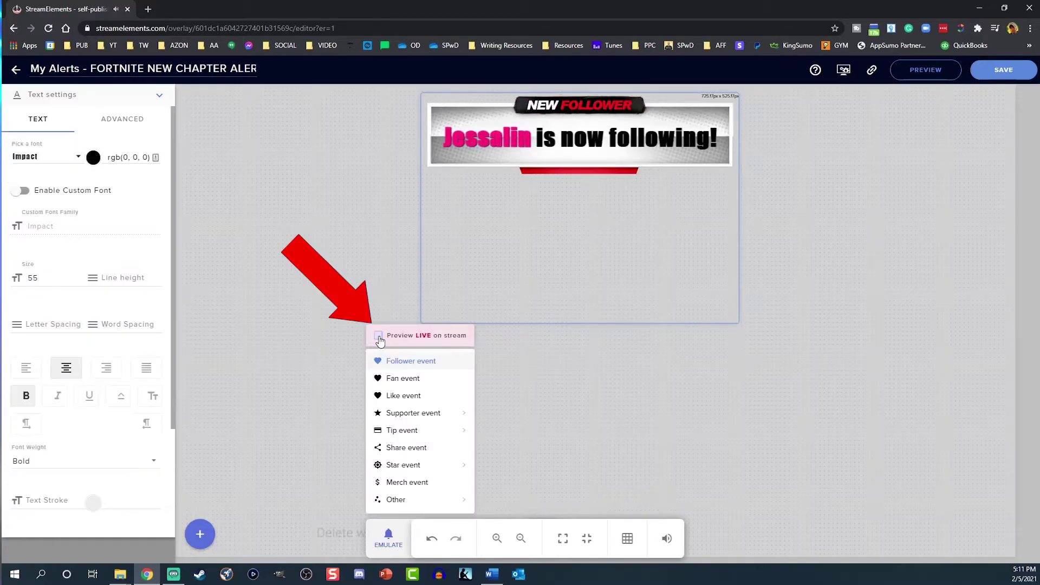
left_click(379, 336)
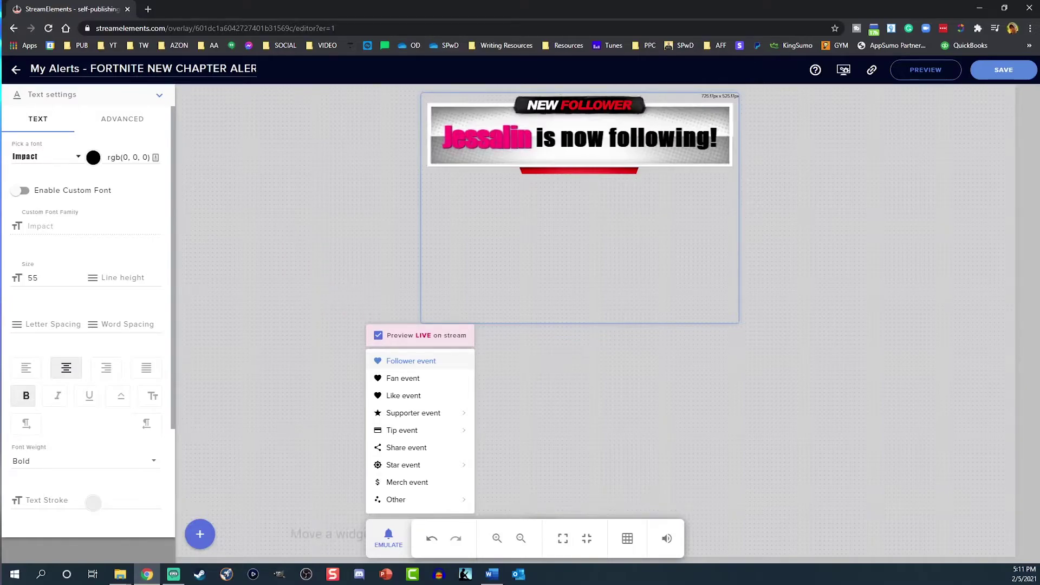
left_click(252, 381)
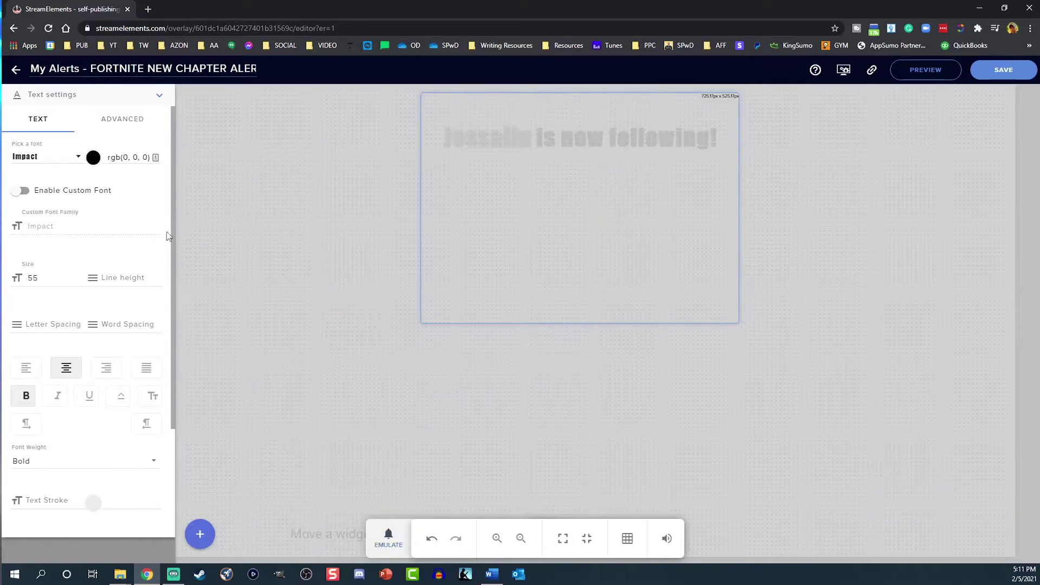
Step: Save the alert overlay, copy its overlay URL, and switch to OBS Studio
left_click(70, 94)
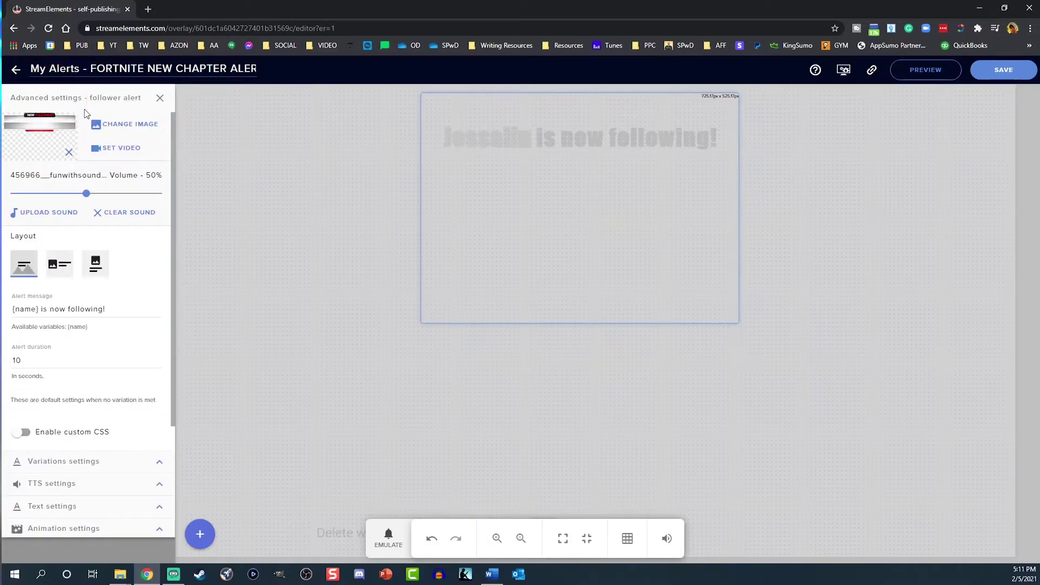
left_click(1004, 69)
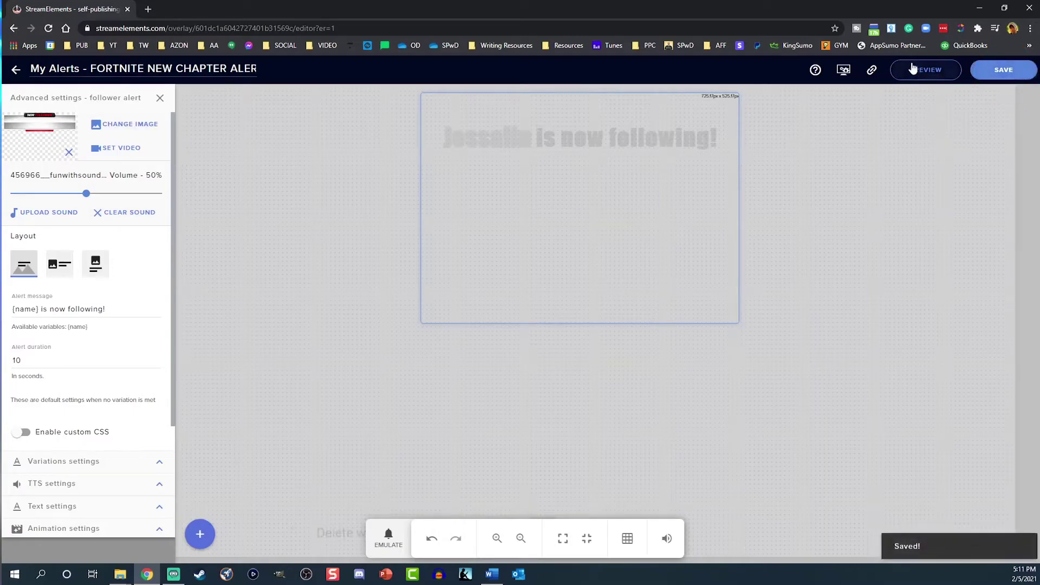
left_click(872, 69)
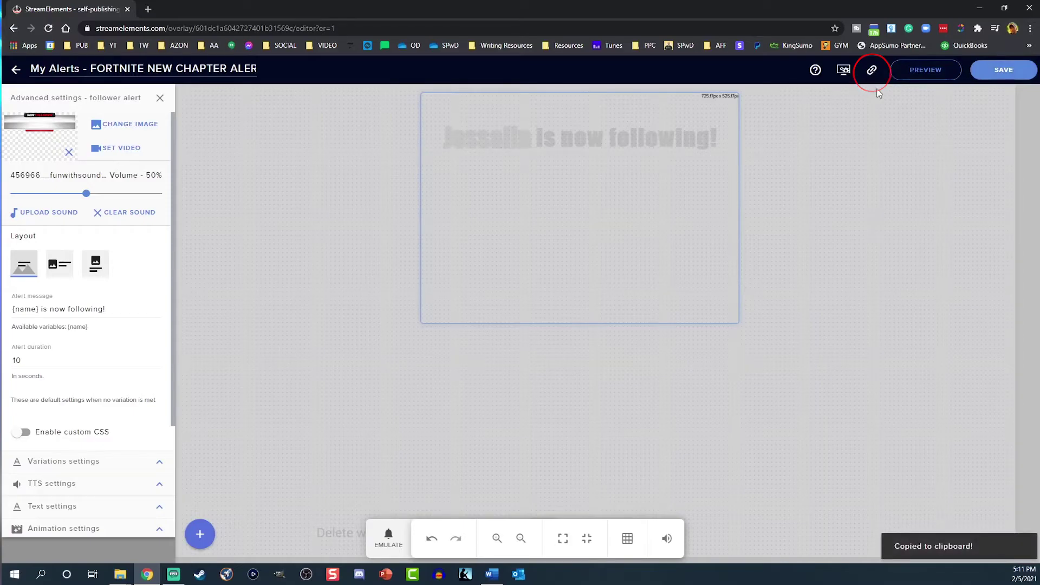
left_click(306, 575)
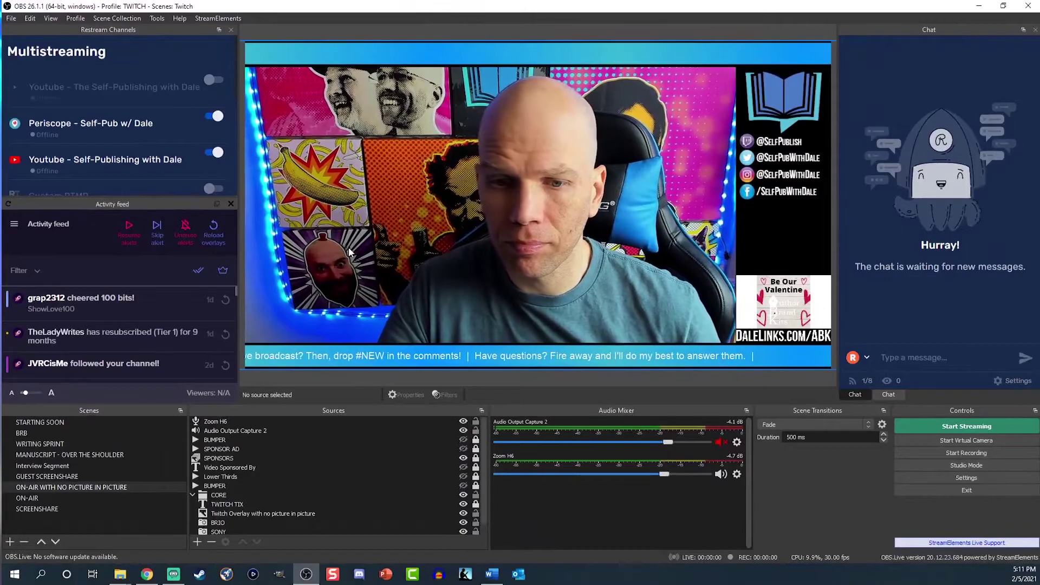
Step: Add a new browser source named 'Alerts' to the OBS scene
left_click(196, 543)
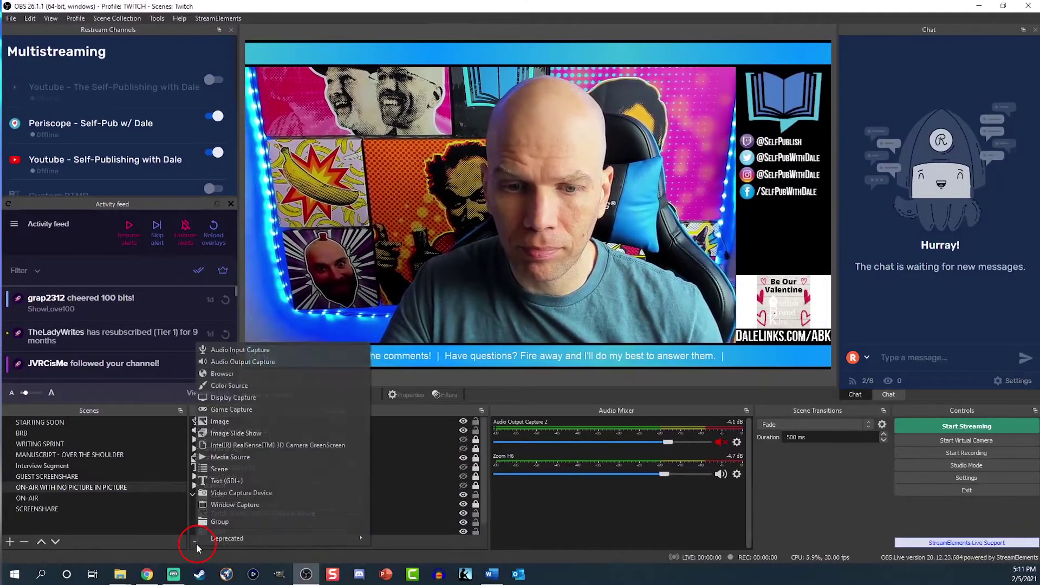
left_click(226, 373)
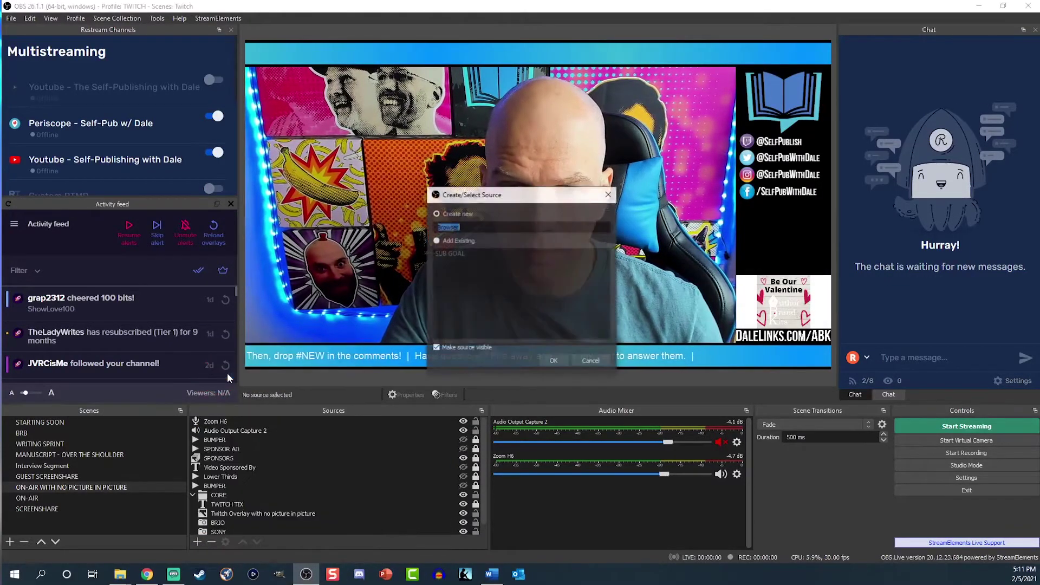
type("Ale")
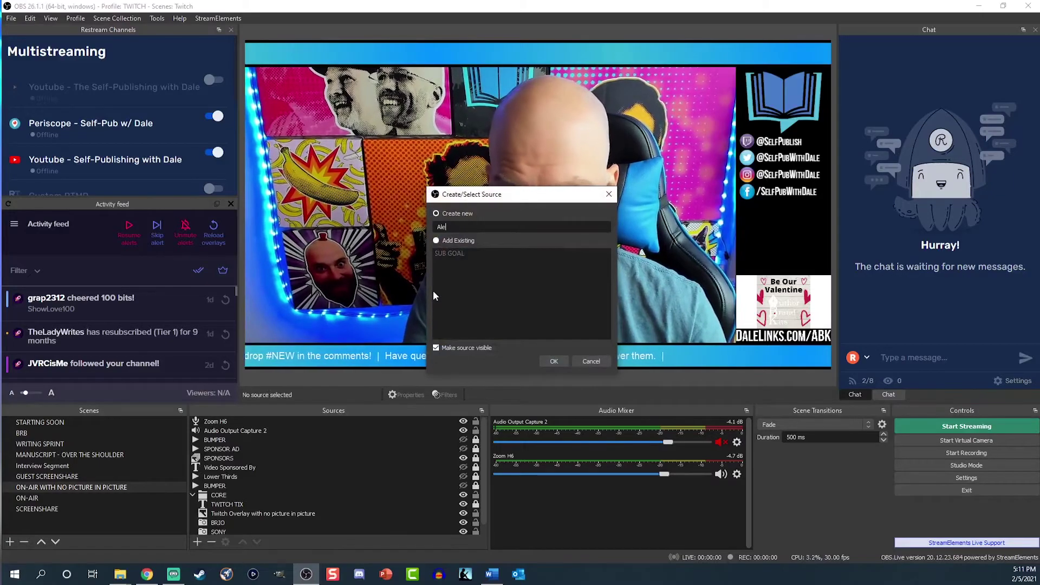
type("rts")
left_click(554, 362)
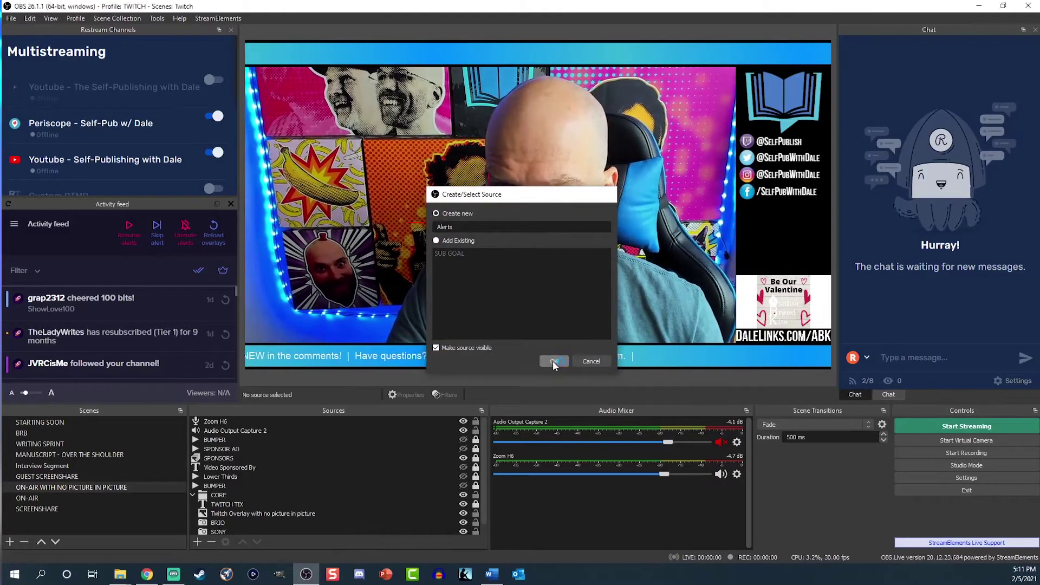
Step: Point the Alerts source at the copied overlay URL with width 1920 and height 1080
left_click_drag(439, 325, 461, 326)
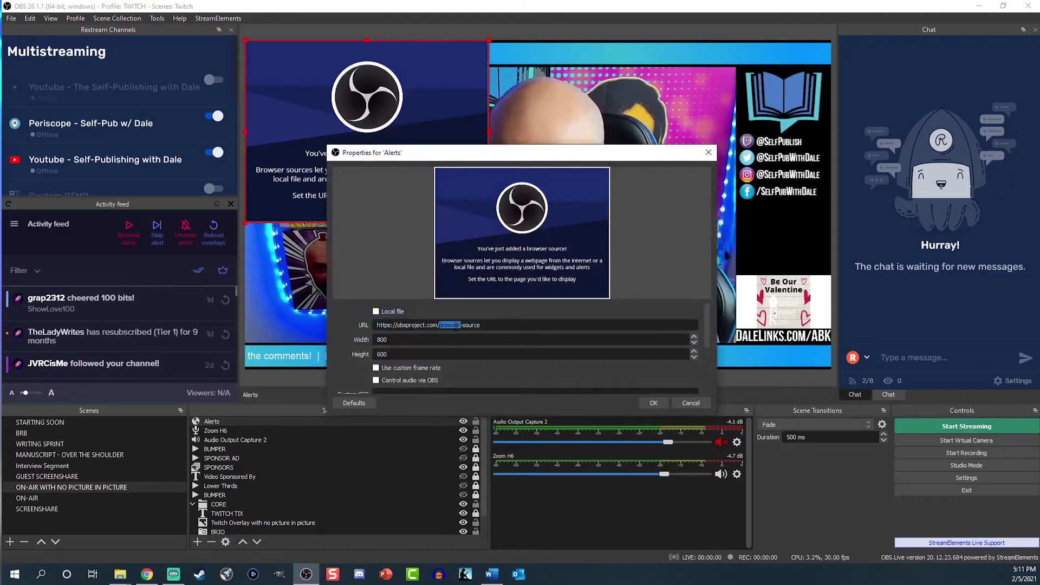
key("ctrl+a")
key("ctrl+v")
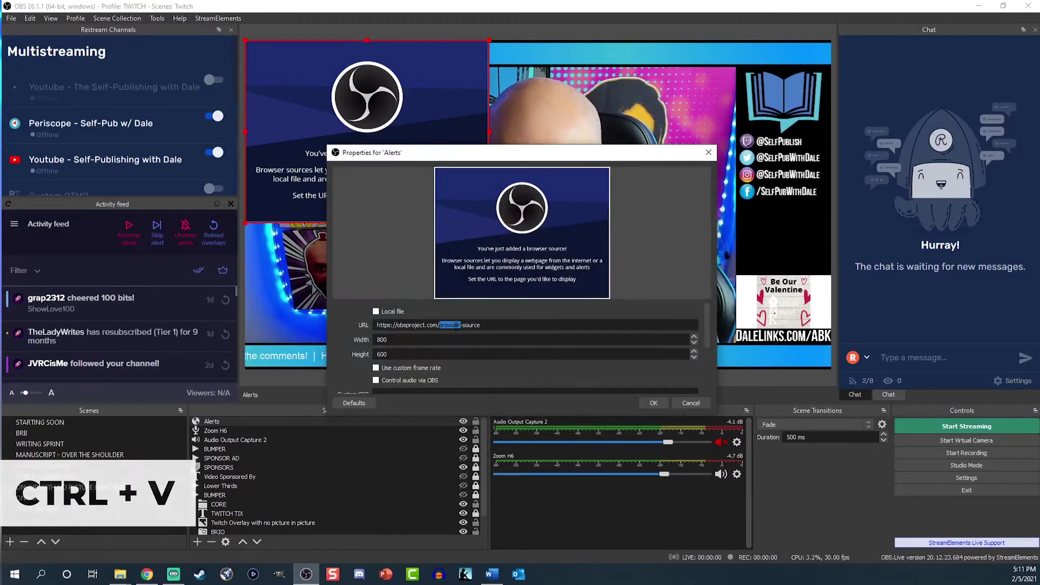
key("ctrl+a")
key("ctrl+v")
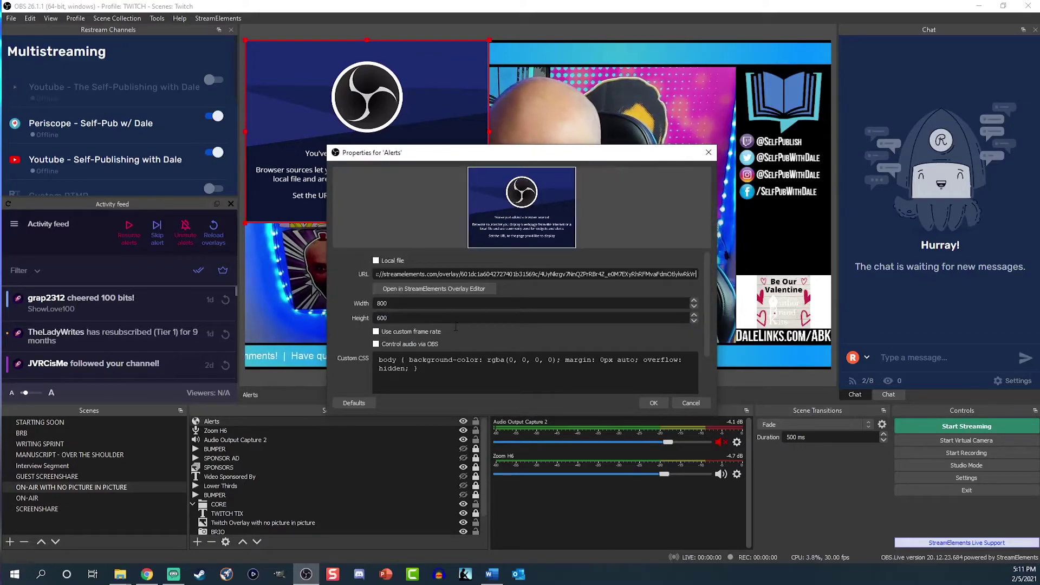
type("1920")
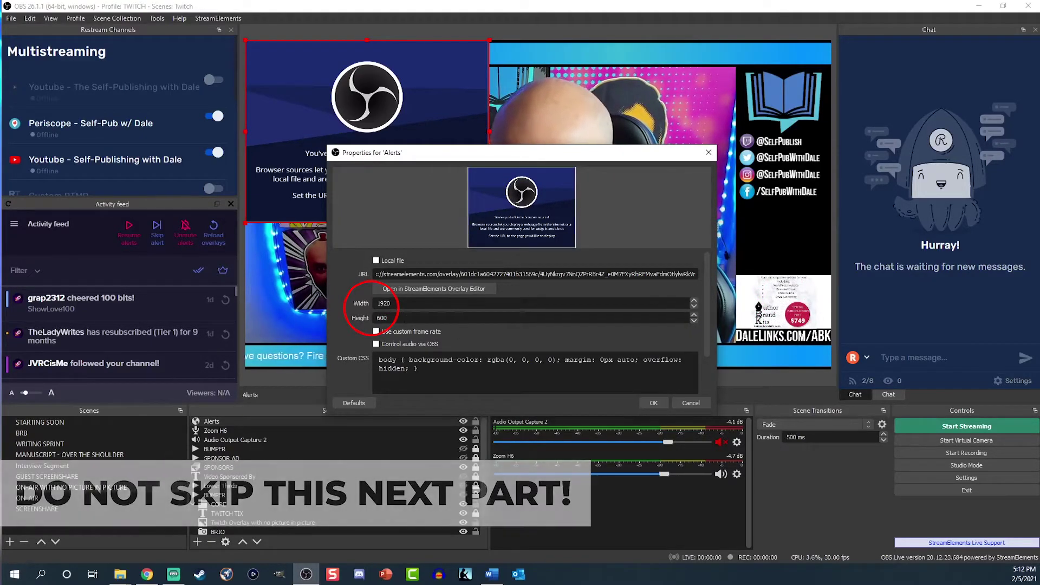
double_click(404, 319)
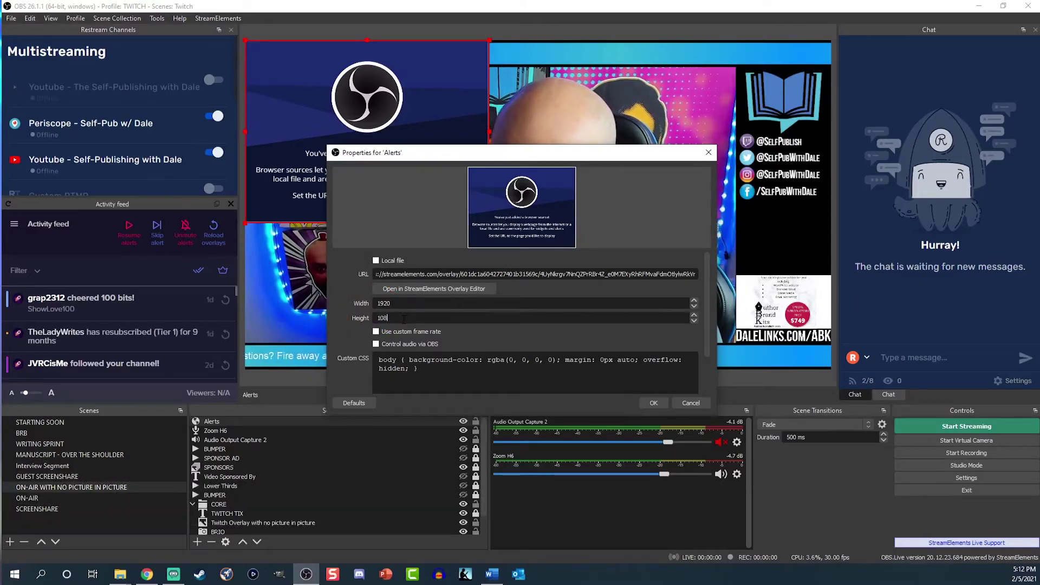
left_click(654, 403)
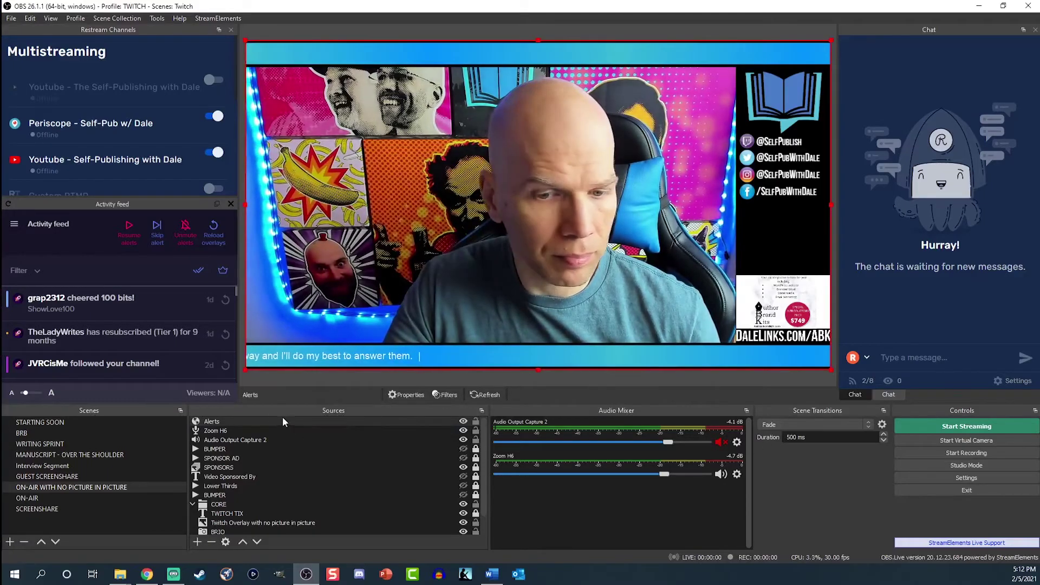
Step: Emulate a test follow, then shrink the Alerts source and move it to the lower middle
left_click(147, 576)
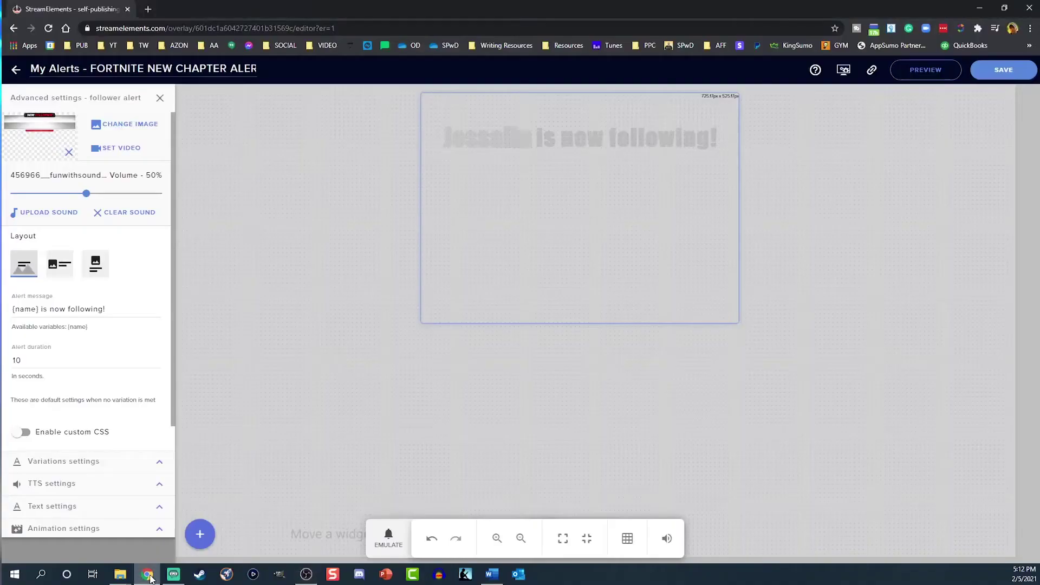
left_click(390, 538)
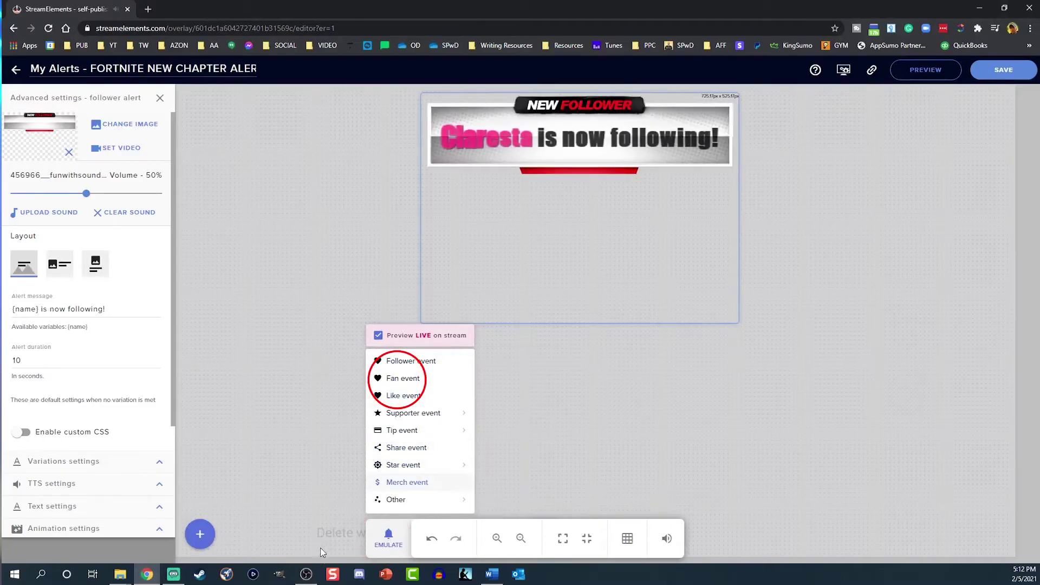
left_click(305, 575)
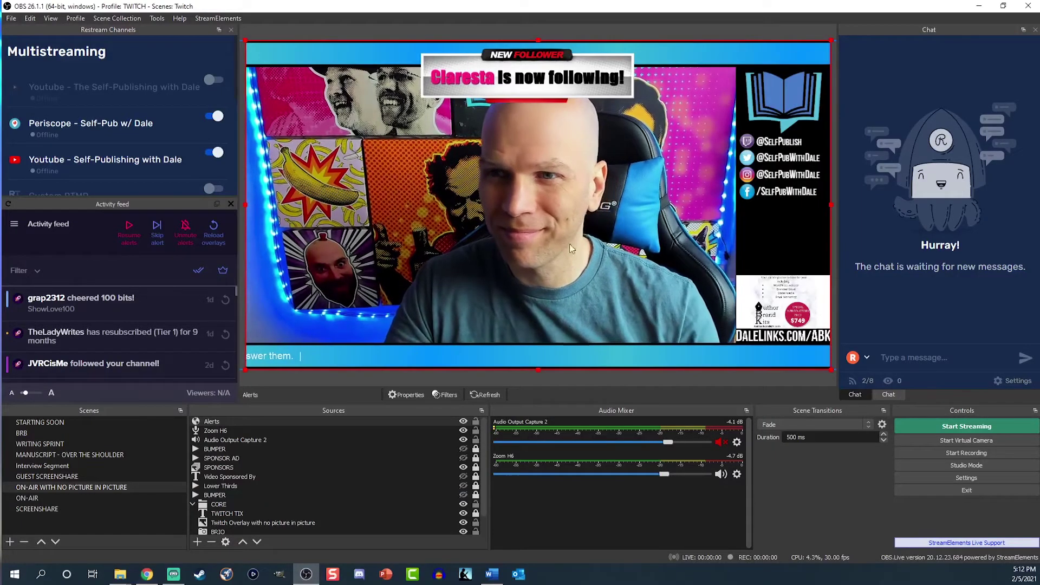
left_click_drag(823, 49, 615, 165)
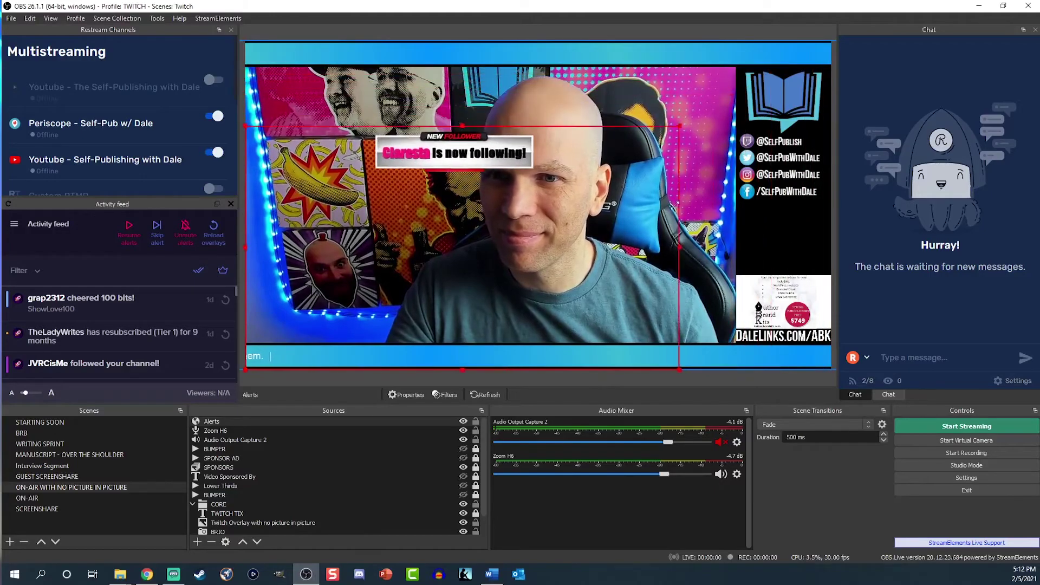
left_click_drag(434, 194, 516, 332)
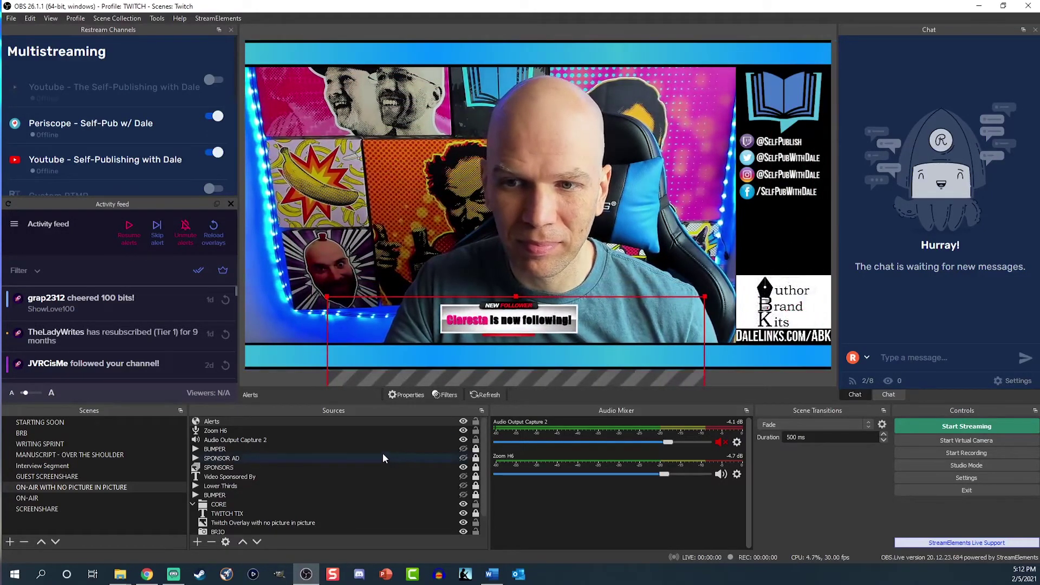